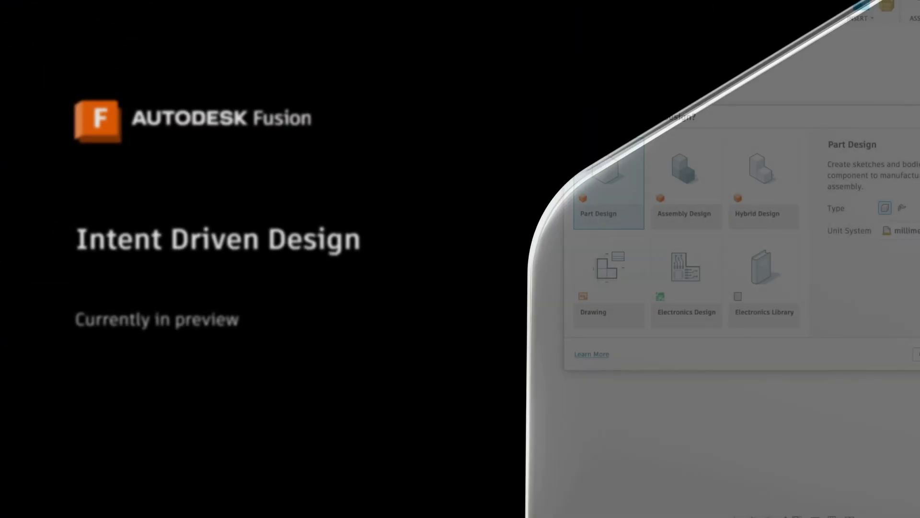
Step: Pick Hybrid Design as the design type and open a new Untitled design
left_click(714, 199)
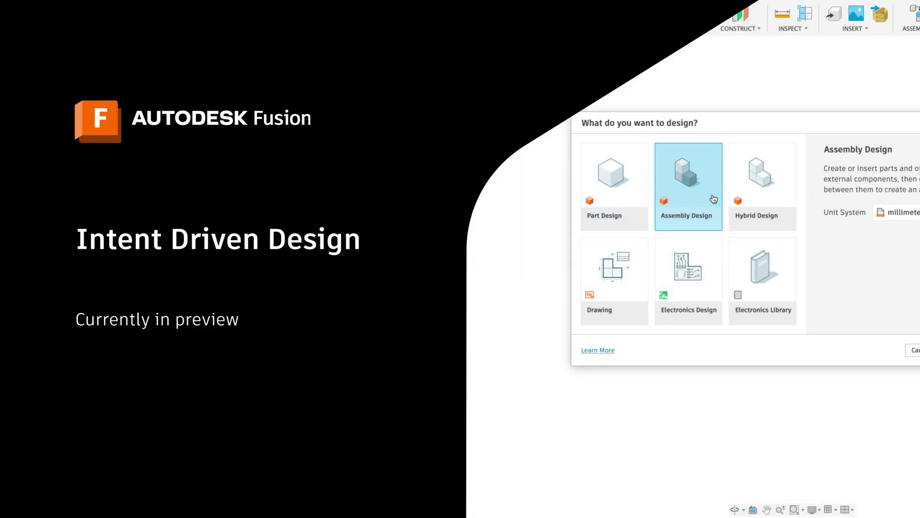
left_click(788, 200)
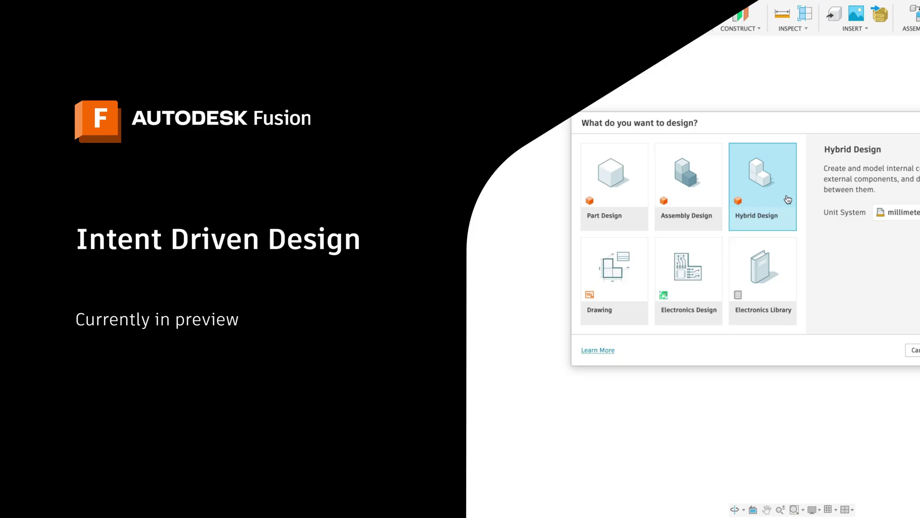
double_click(788, 199)
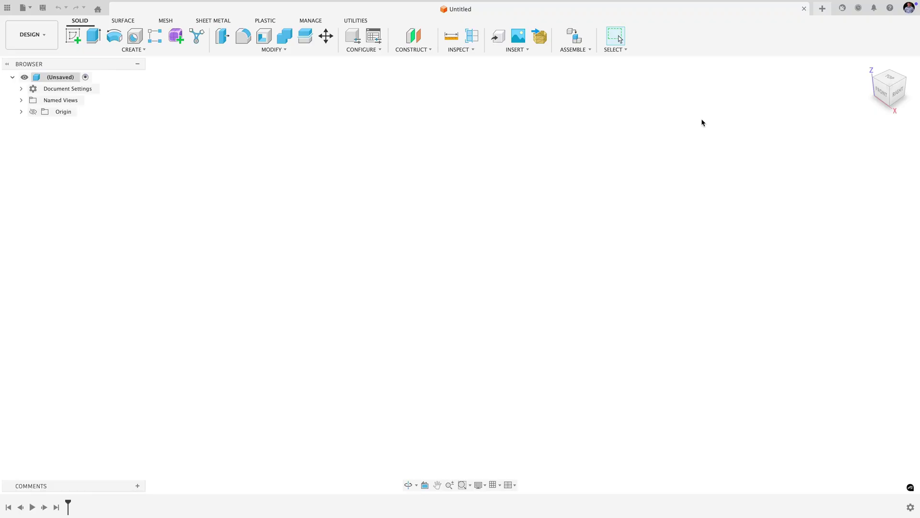
Step: Start another new design and select Hybrid Design as its type
left_click(823, 9)
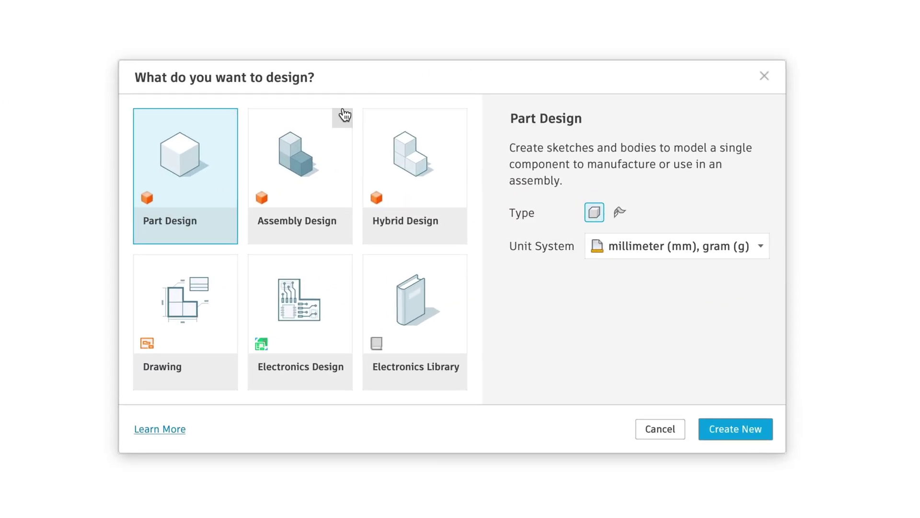
left_click(341, 196)
left_click(452, 197)
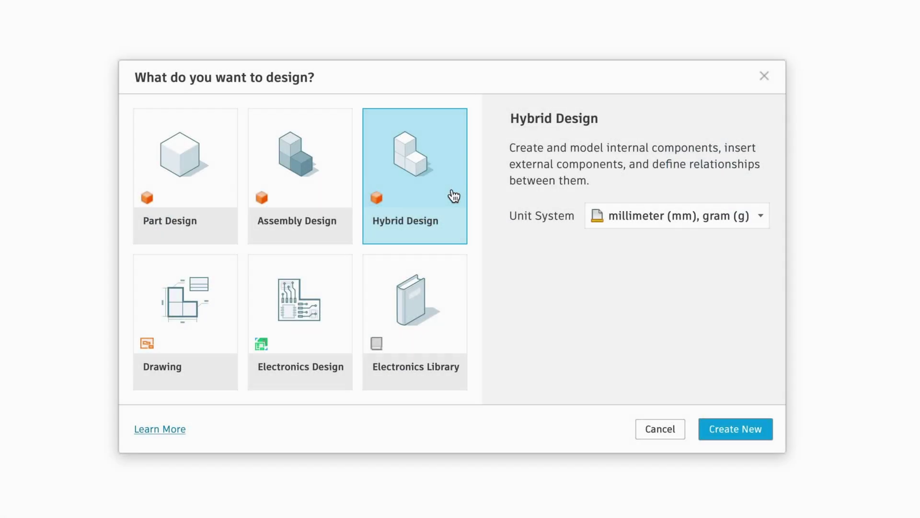
Step: Create the empty hybrid design and bring up the Assembly ribbon tools
left_click(713, 431)
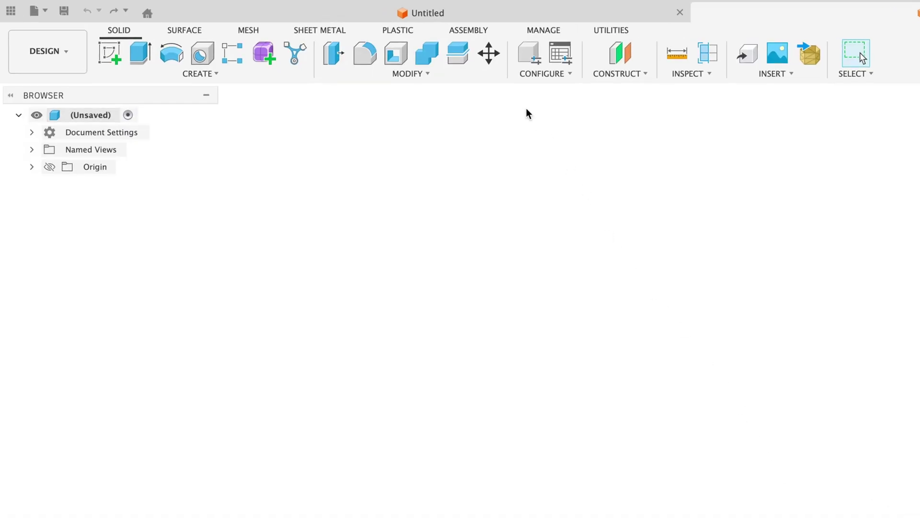
left_click(485, 32)
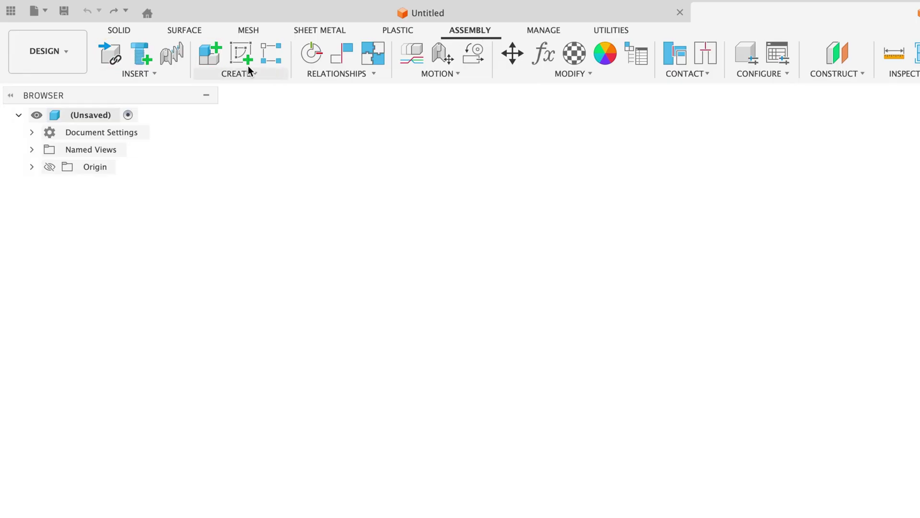
Step: Create a new component named 'Heater Block'
left_click(217, 54)
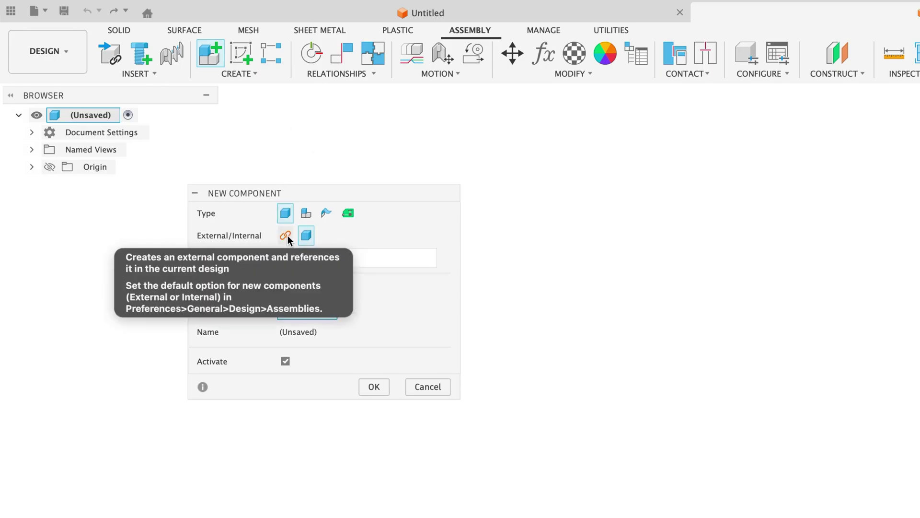
double_click(282, 256)
type("Heater Blic")
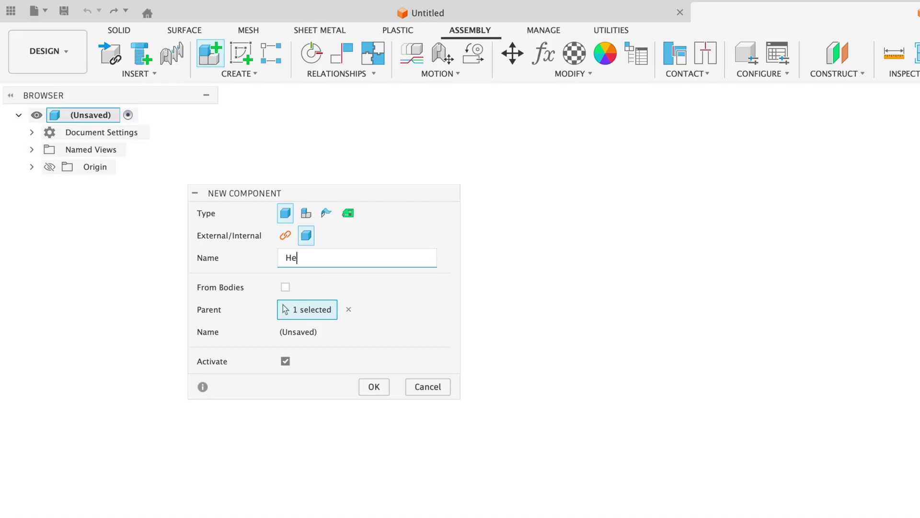
key("BackSpace")
key("BackSpace")
type("ock")
left_click(371, 386)
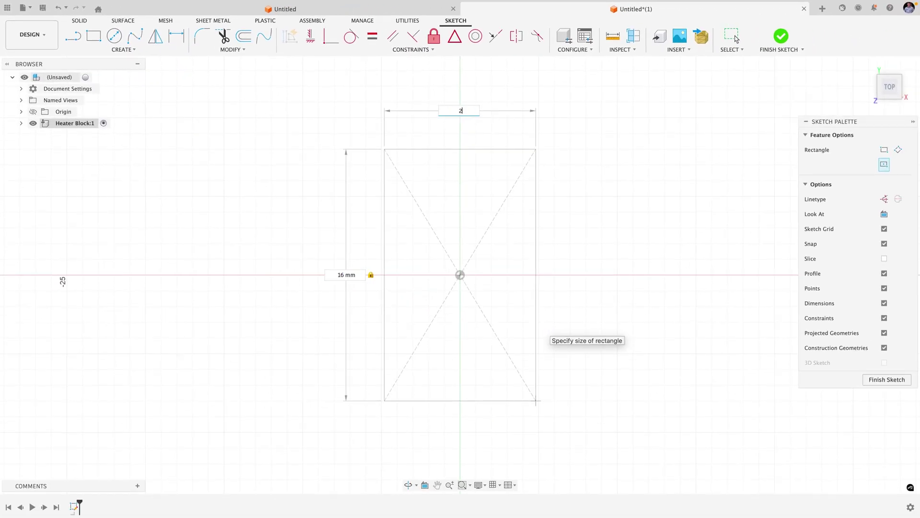
Step: Sketch three points on the horizontal axis and dimension them 2.00 and 8.00
left_click(123, 49)
left_click(125, 150)
left_click(340, 275)
left_click(526, 275)
left_click(590, 274)
key("d")
left_click(590, 274)
type("2")
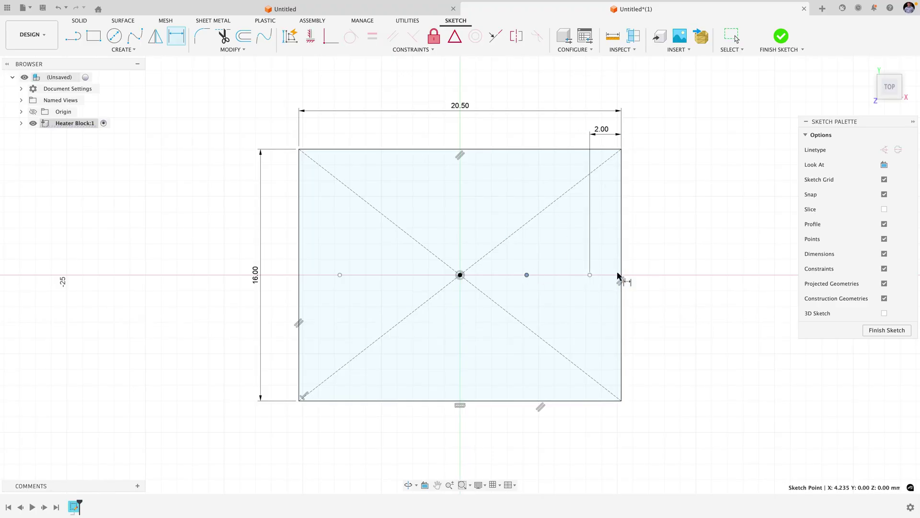
left_click(562, 127)
type("8")
key("Return")
Step: Add the 20.50 width dimension, extrude the block and add threaded holes
left_click(340, 275)
left_click(621, 216)
left_click(524, 117)
type("20.5")
key("Return")
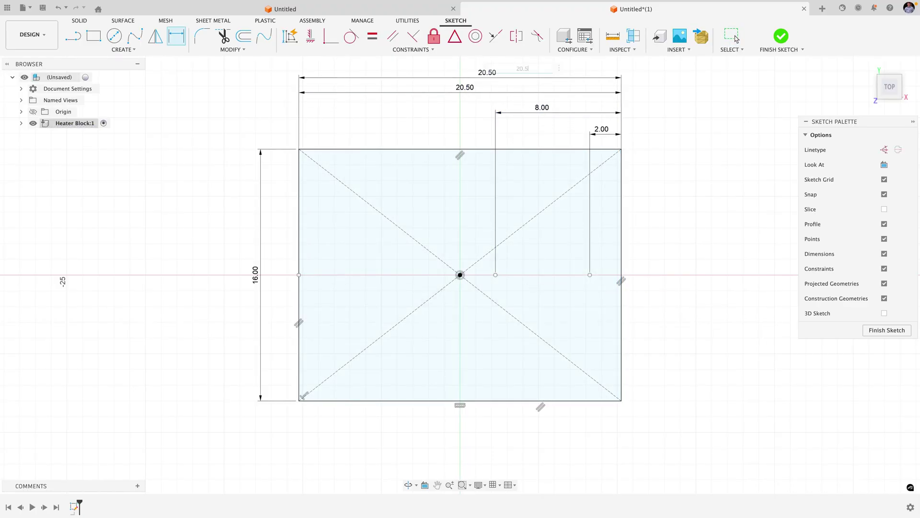
key("e")
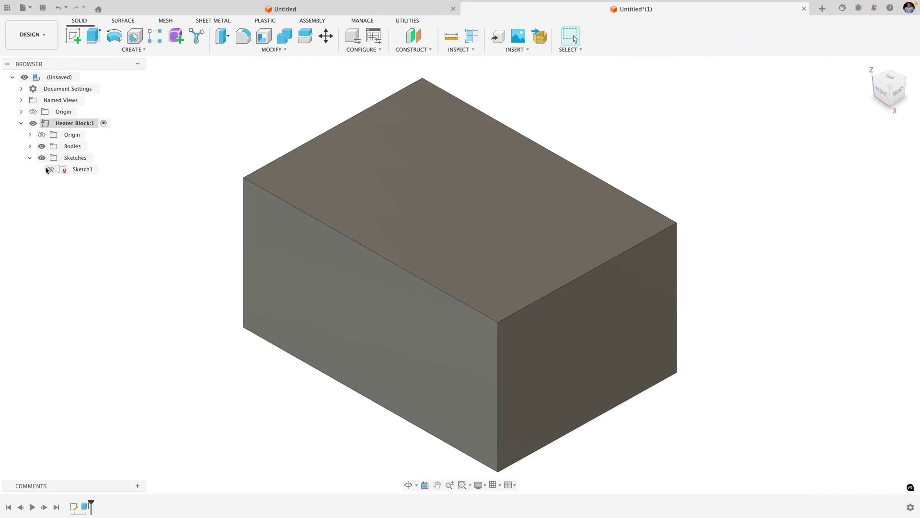
key("h")
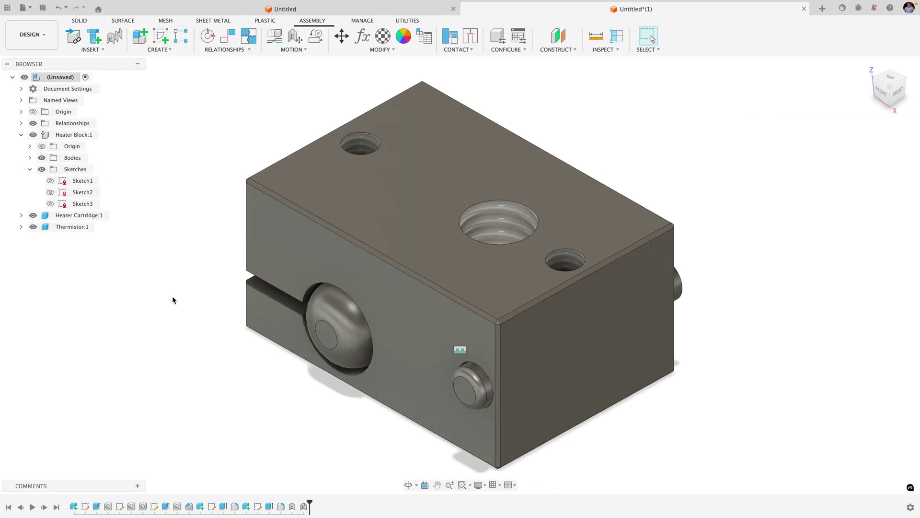
Step: Insert the Heat Sink design from 3D Printer Project into the assembly
left_click(74, 36)
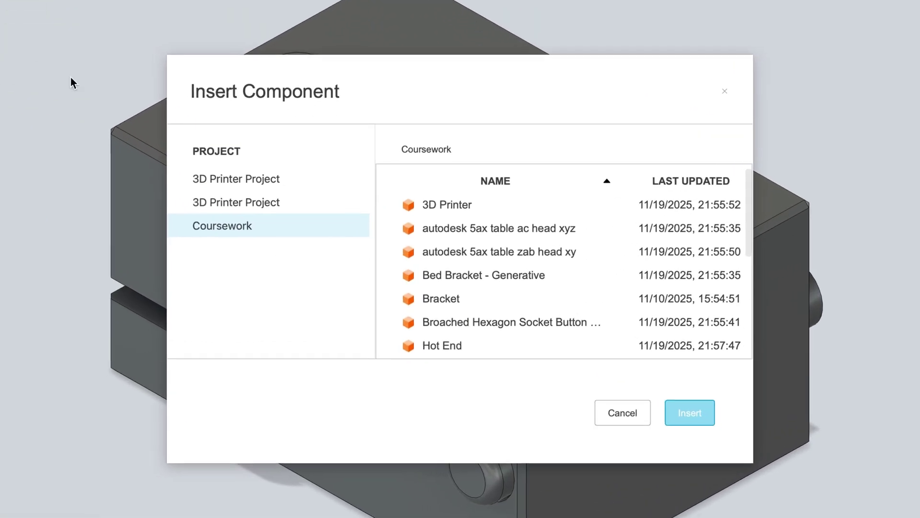
left_click(228, 201)
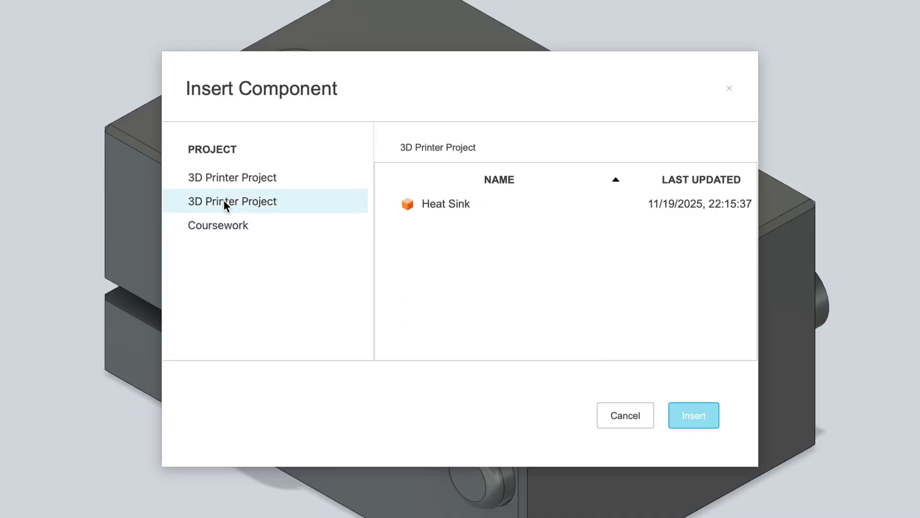
left_click(446, 206)
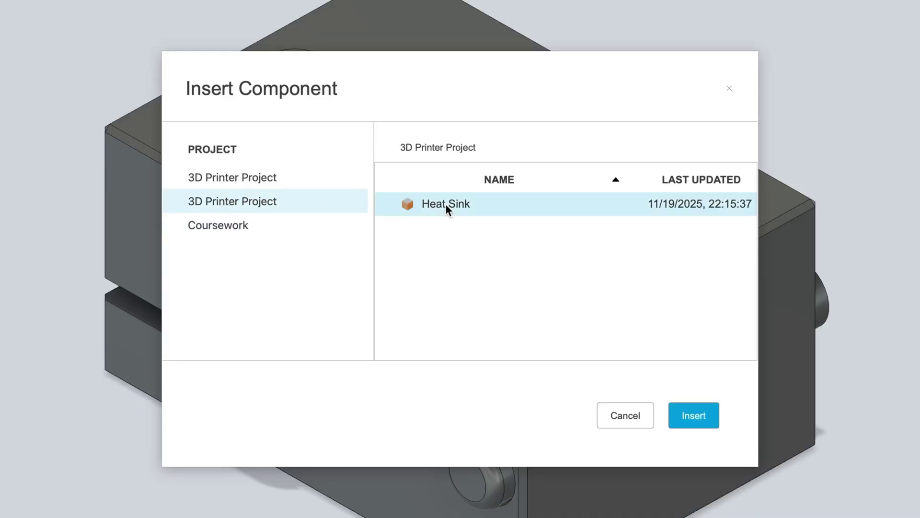
left_click(695, 416)
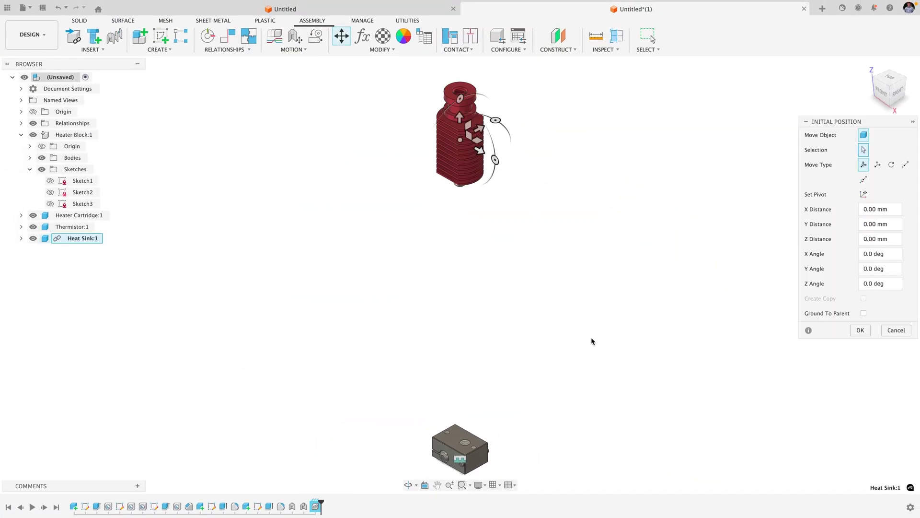
key("Return")
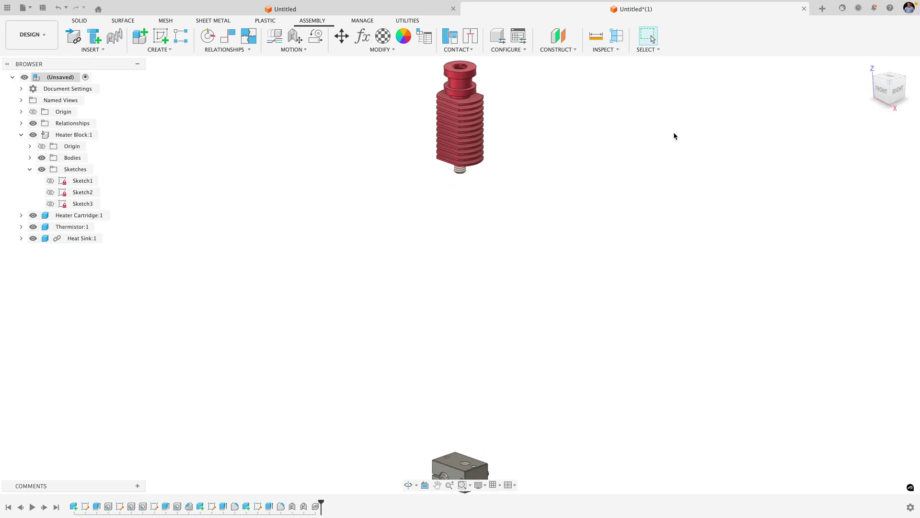
Step: Joint the Heat Sink's thread onto the Heater Block hole
key("j")
scroll(459, 139, "up", 5)
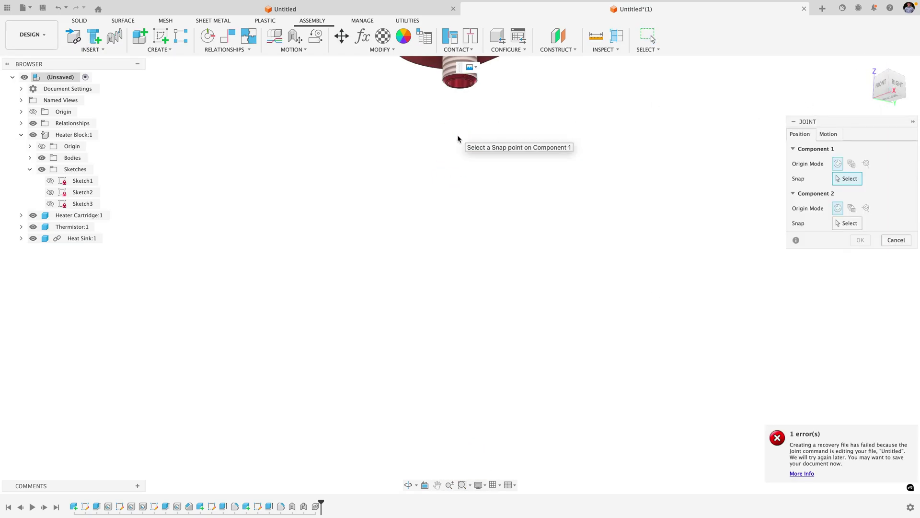
left_click(464, 109)
scroll(463, 108, "down", 5)
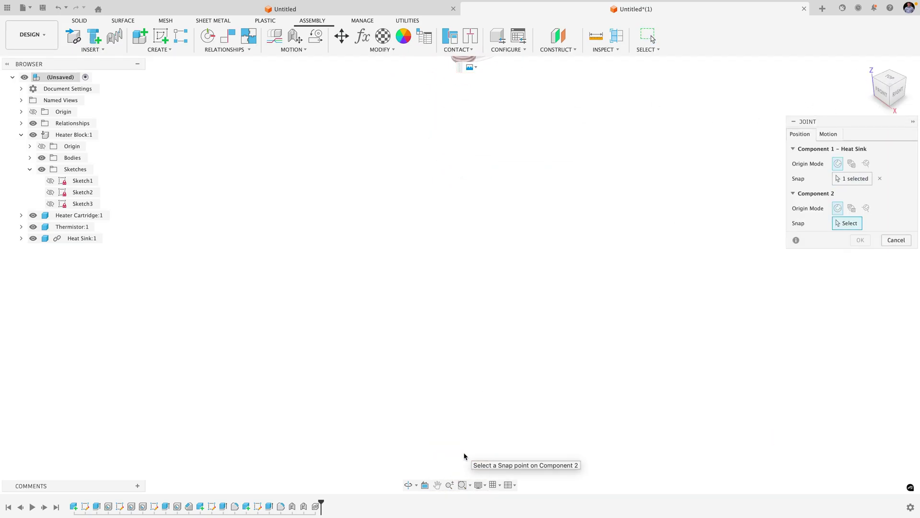
left_click(515, 462)
key("Return")
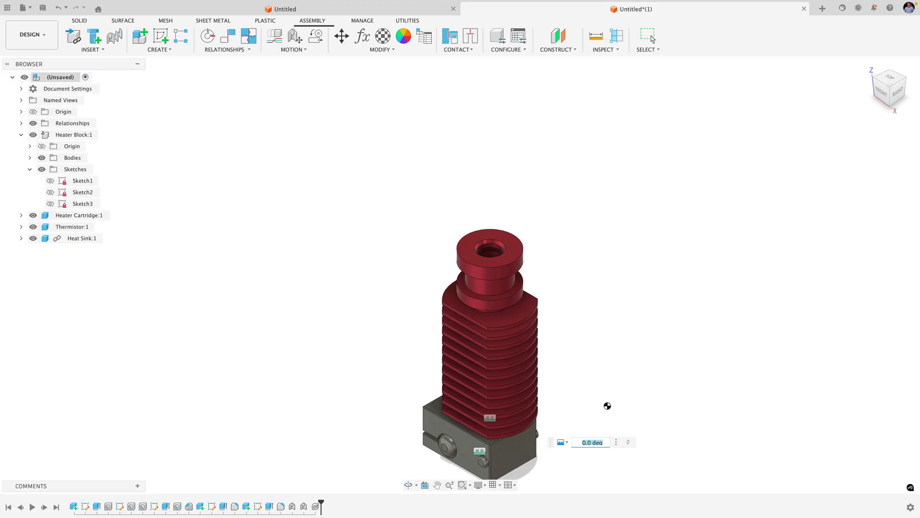
scroll(752, 214, "up", 3)
left_click(8, 9)
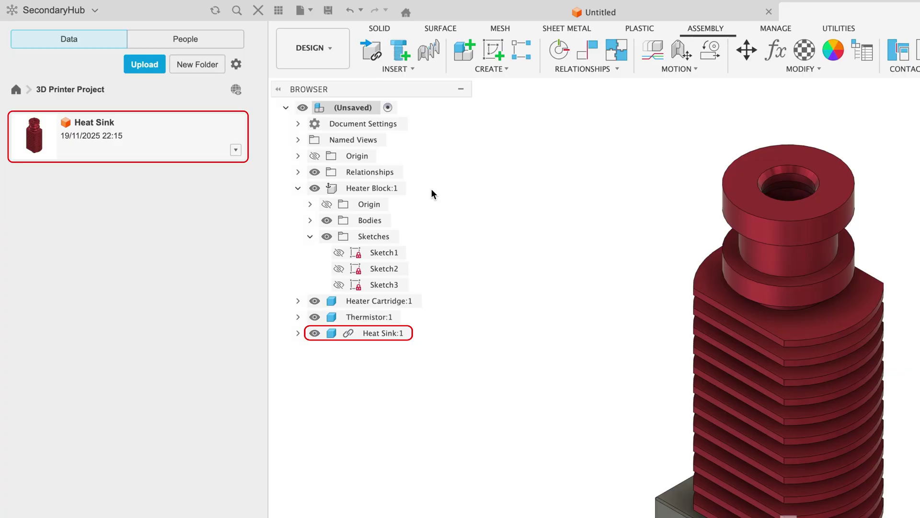
Step: Save the assembly as 'Hot End'
key("ctrl+s")
type("Hot End")
key("Return")
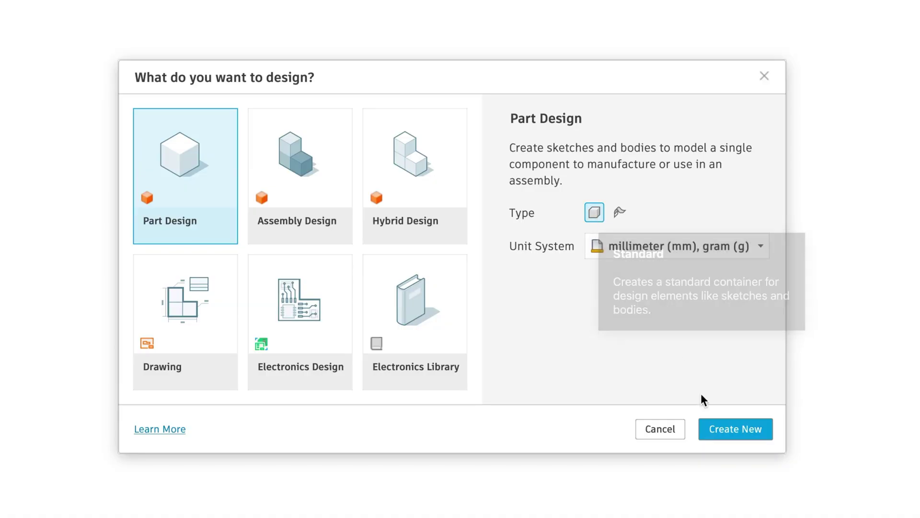
Step: Create a new Part Design document
left_click(736, 428)
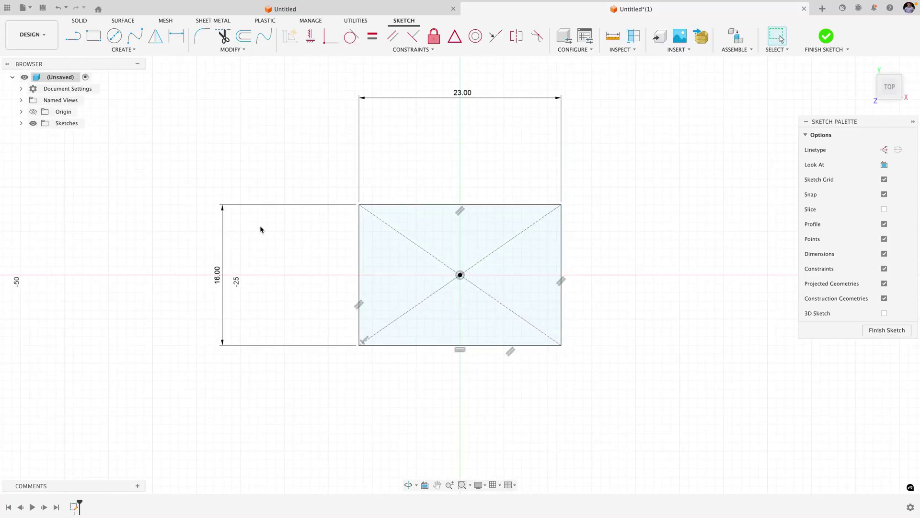
Step: Place two hole points on the axis and dimension them 20.50 apart and 8.00 offset
left_click(492, 275)
left_click(381, 274)
left_click(473, 119)
type("20.5")
key("Return")
left_click(491, 275)
left_click(561, 239)
left_click(525, 142)
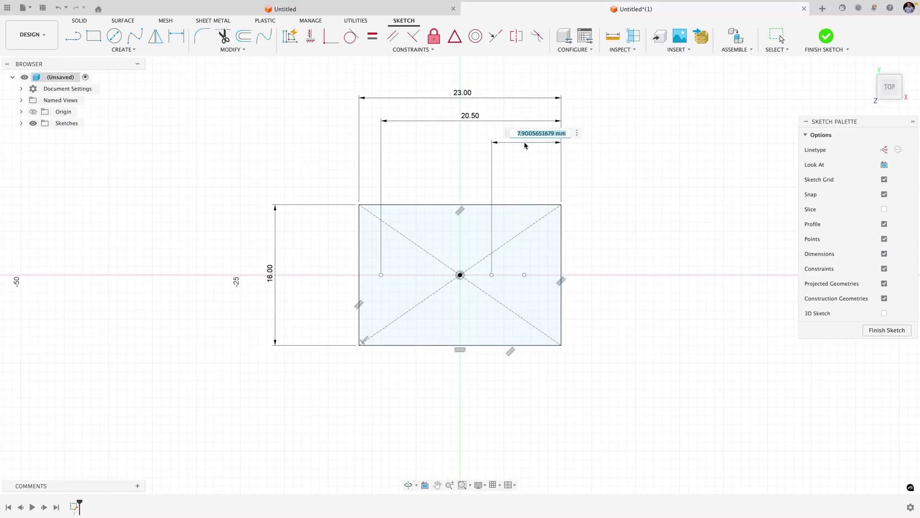
type("8")
key("Return")
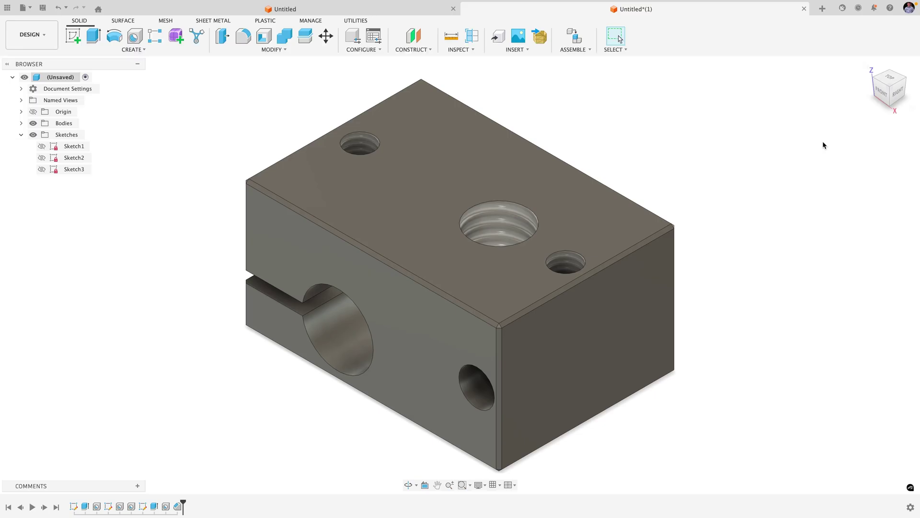
Step: Save the part as 'Heater Block' in 3D Printer Project
key("super+s")
type("Heater Block")
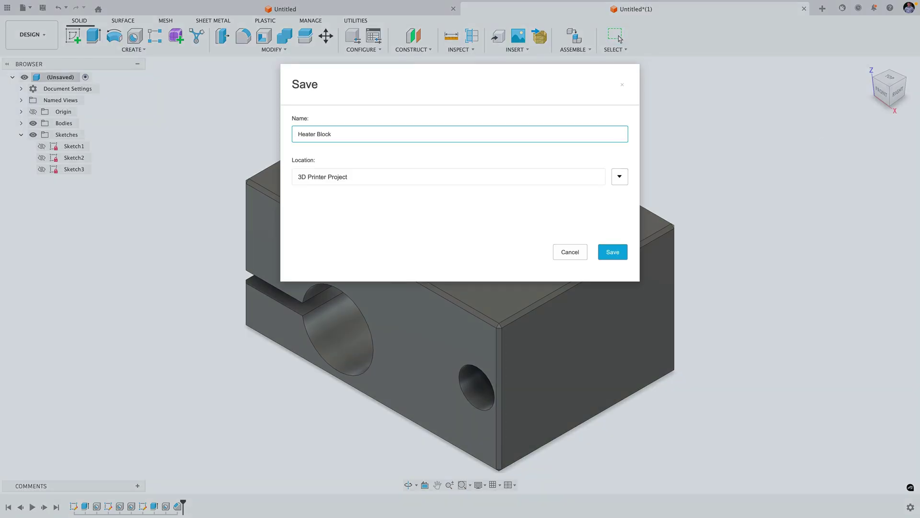
left_click(615, 251)
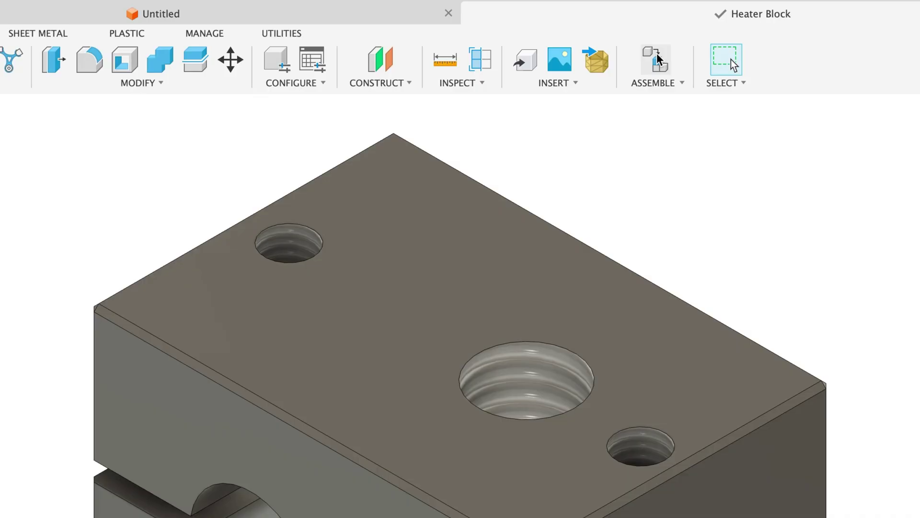
left_click(658, 58)
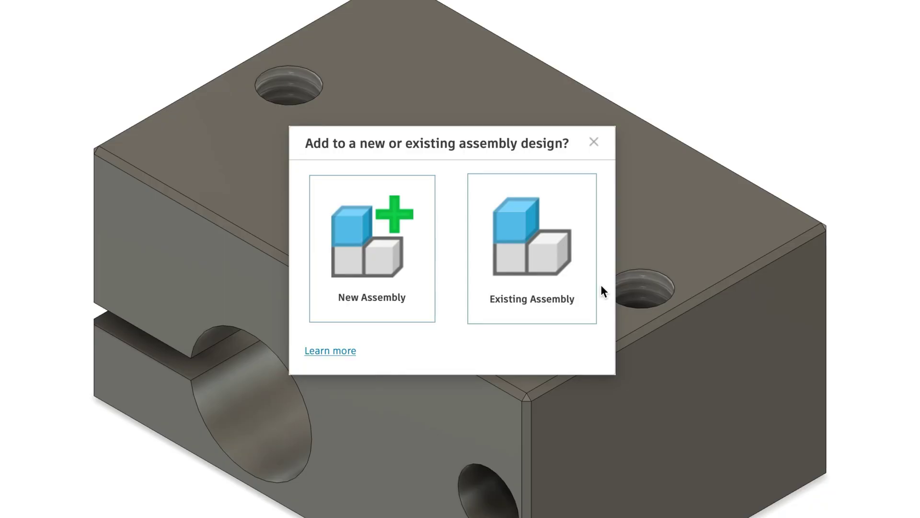
left_click(594, 142)
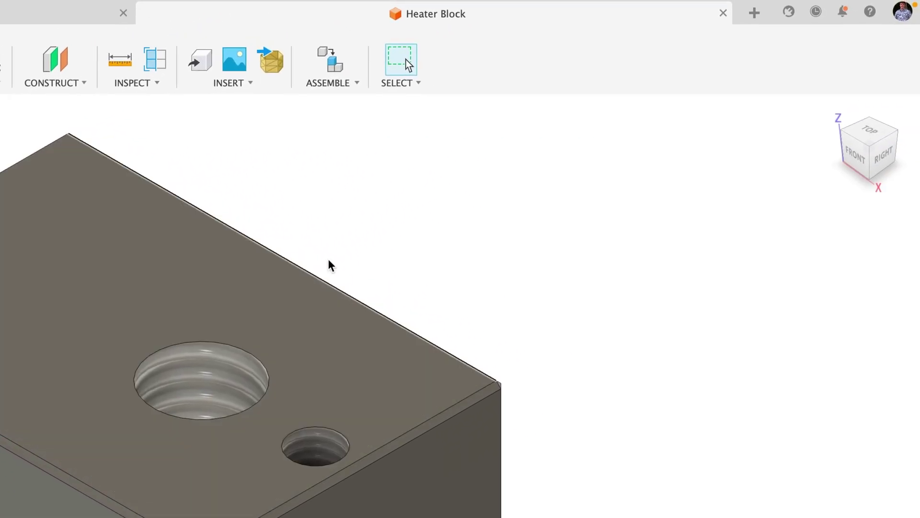
Step: Create a new Assembly Design and list the project parts available to insert
left_click(755, 12)
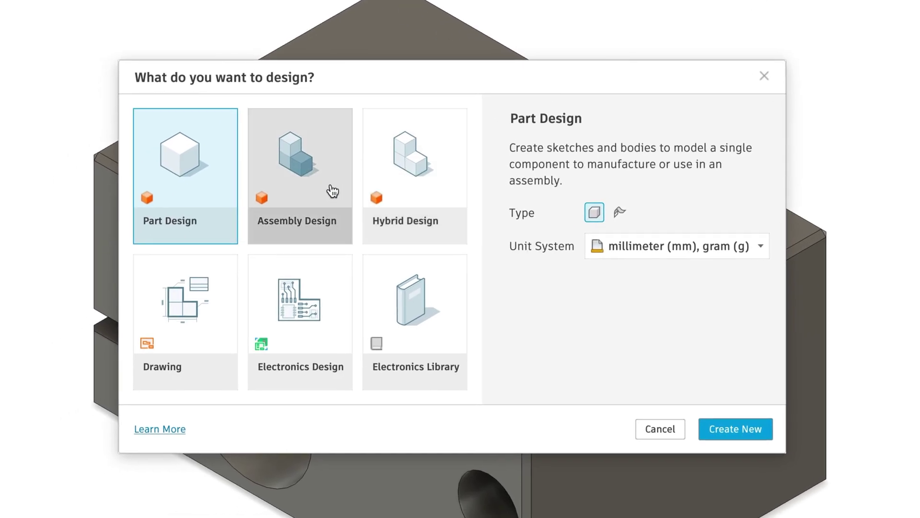
left_click(319, 199)
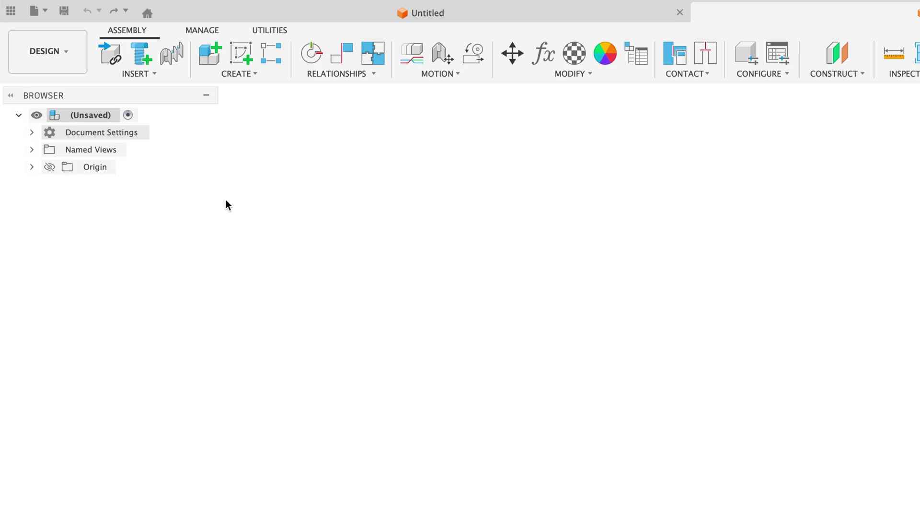
left_click(114, 56)
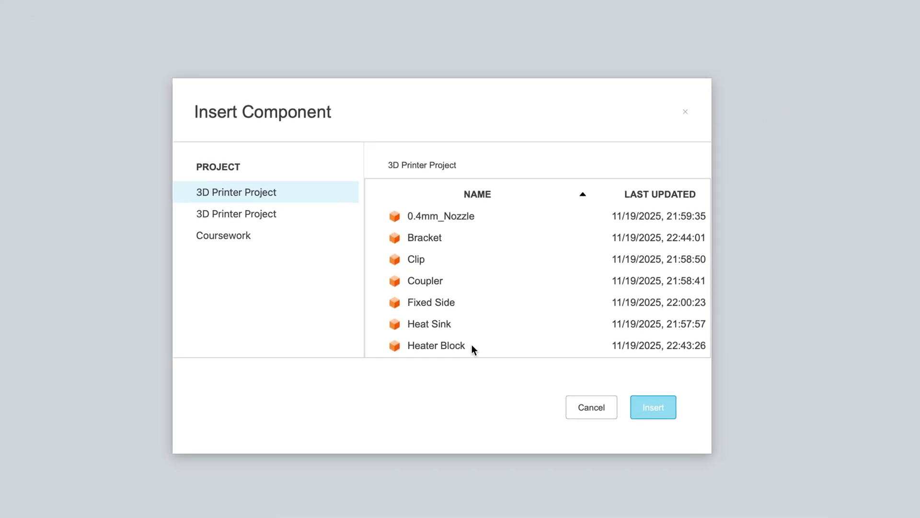
Step: Insert the Heater Block and Heat Sink into the assembly at their default positions
left_click(472, 346)
left_click(654, 407)
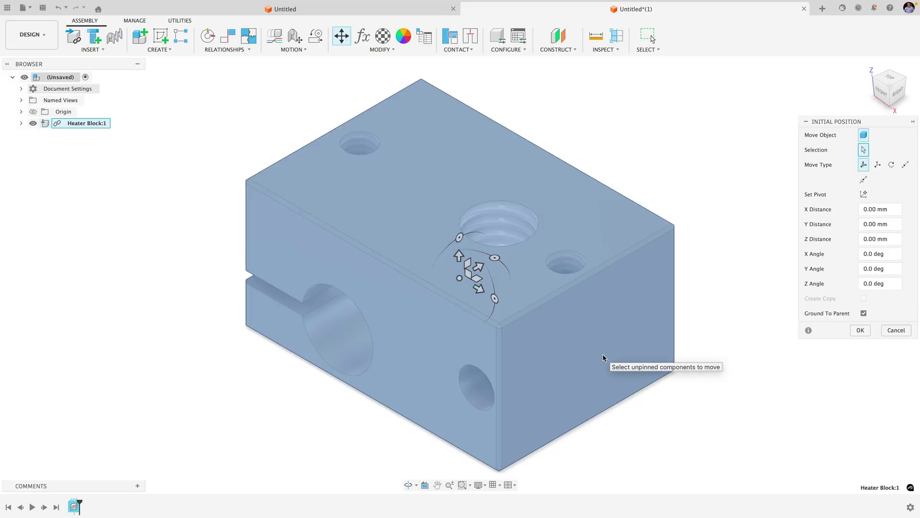
key("Return")
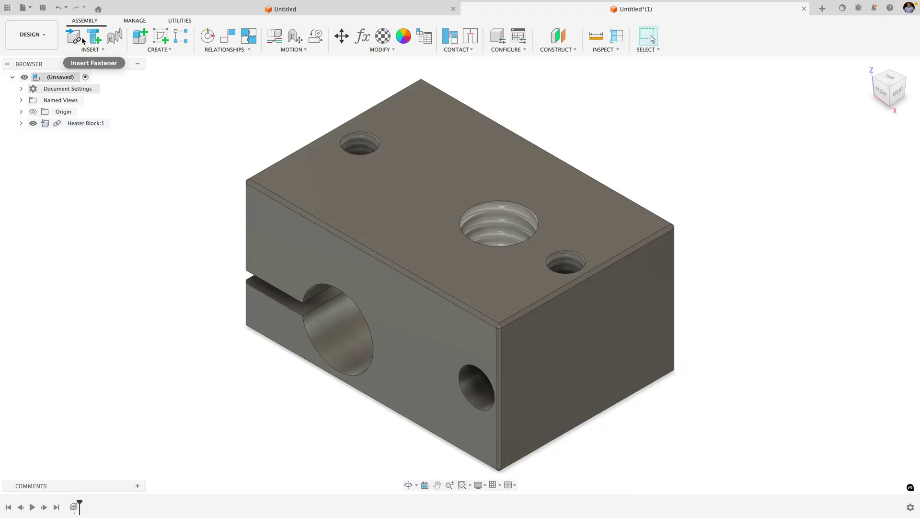
left_click(82, 39)
left_click(495, 306)
left_click(603, 355)
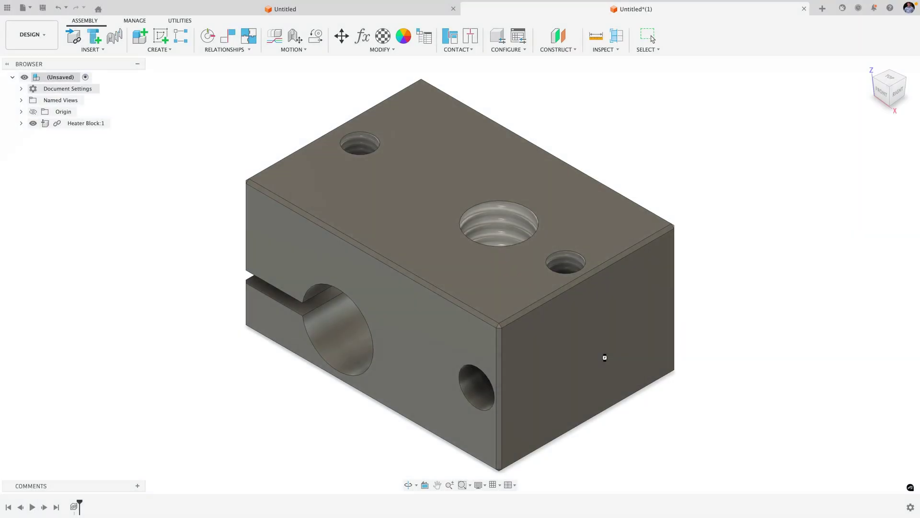
key("Return")
Step: Joint the Heat Sink's base snap point onto the Heater Block hole
key("j")
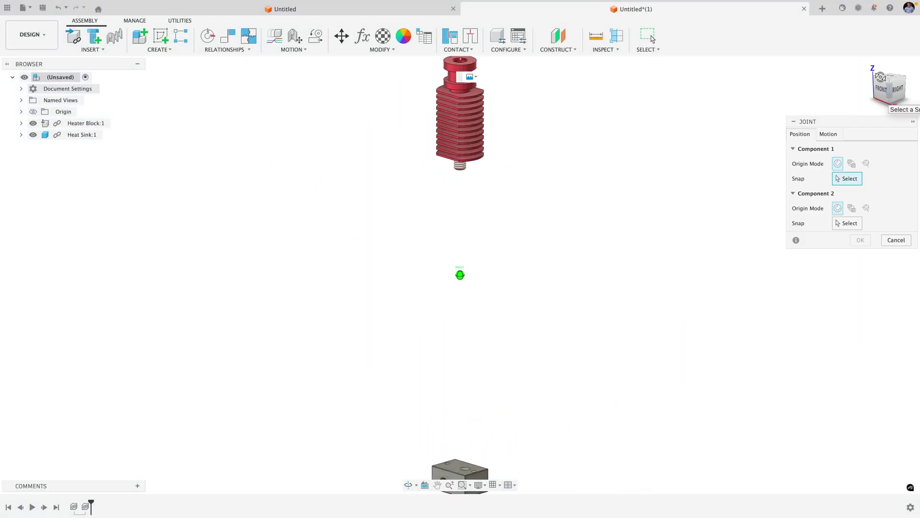
scroll(468, 122, "up", 3)
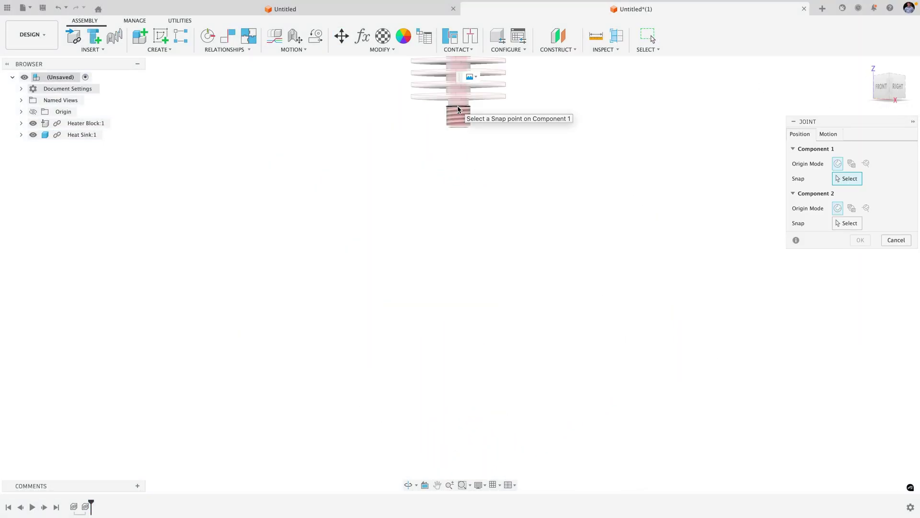
left_click(458, 109)
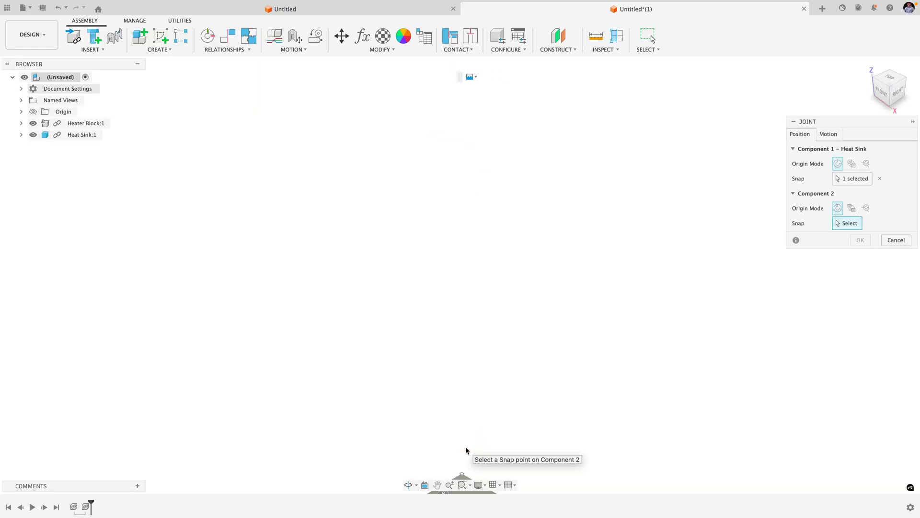
left_click(488, 403)
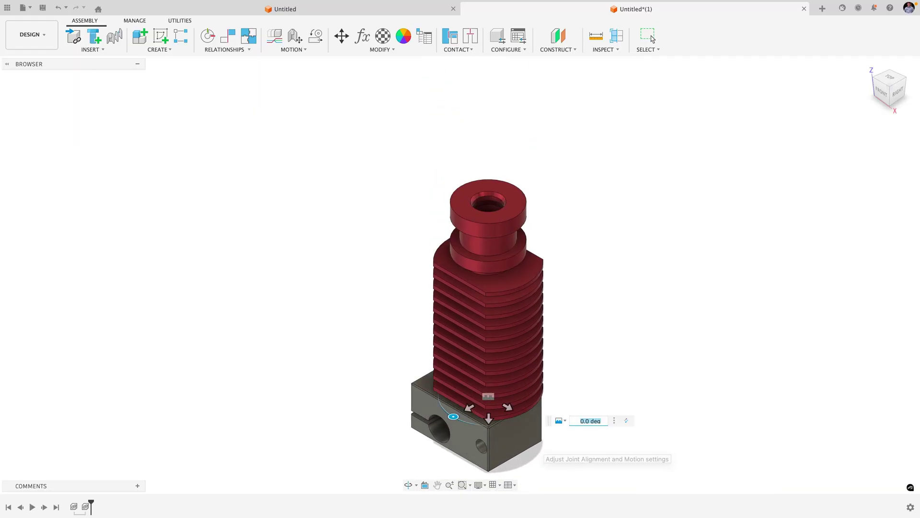
key("Return")
left_click(73, 36)
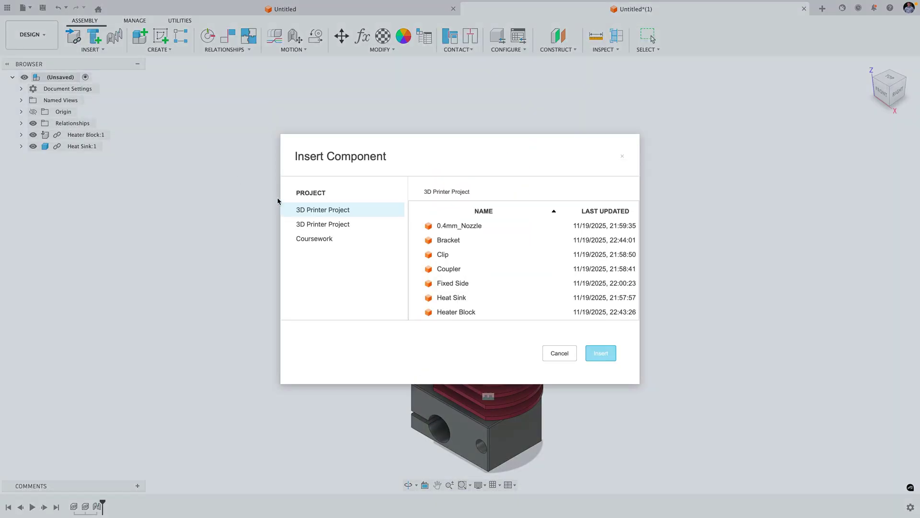
Step: Insert the 0.4mm_Nozzle component into the assembly, placing it beside the heat sink
left_click(487, 296)
left_click(479, 226)
left_click(601, 353)
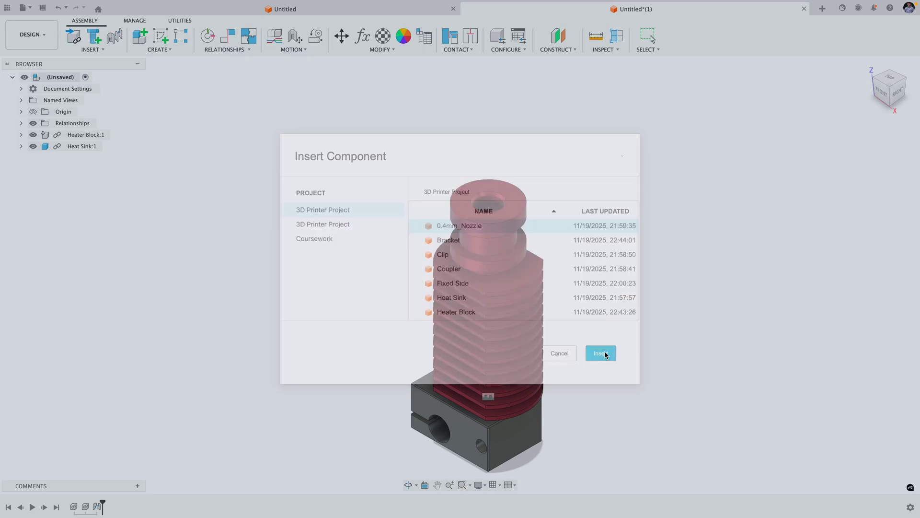
left_click_drag(464, 104, 520, 429)
key("Return")
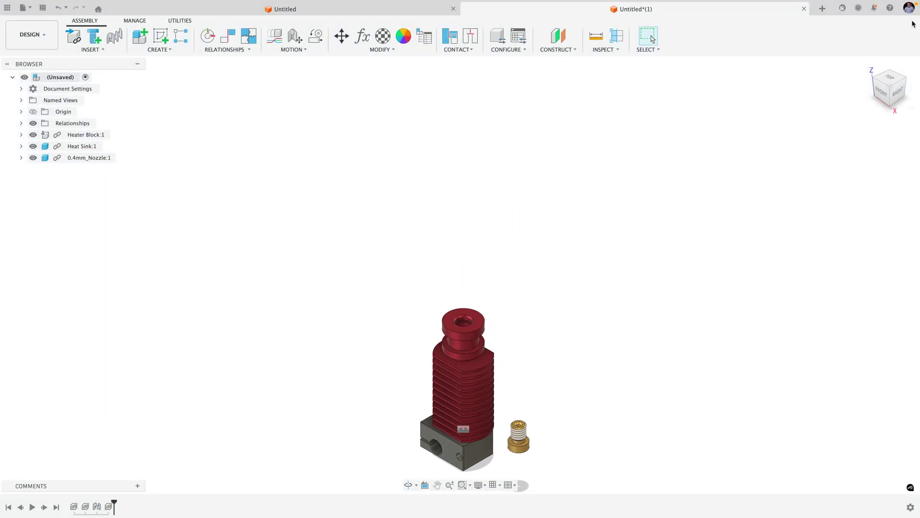
Step: Joint the nozzle into the heater block's underside hole and return to the home view
middle_click_drag(671, 158, 722, 130, "shift")
key("j")
left_click(520, 360)
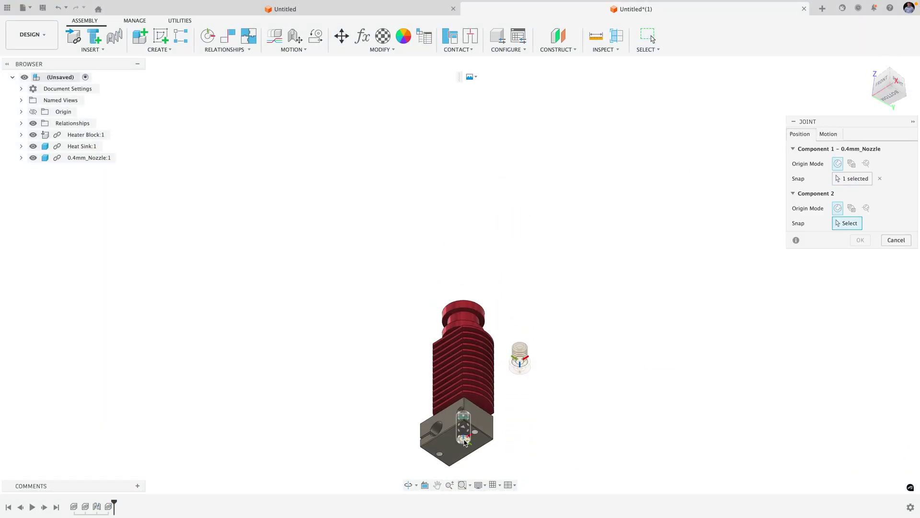
left_click(463, 439)
key("Return")
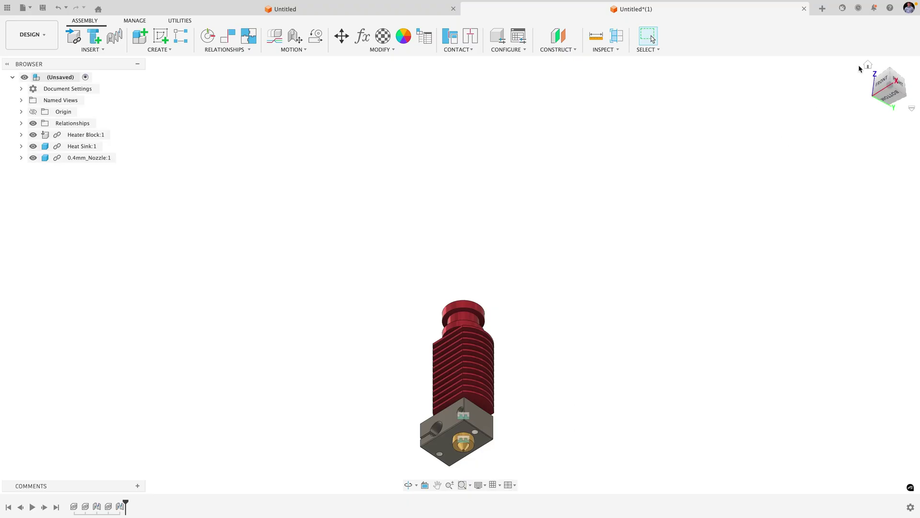
left_click(864, 68)
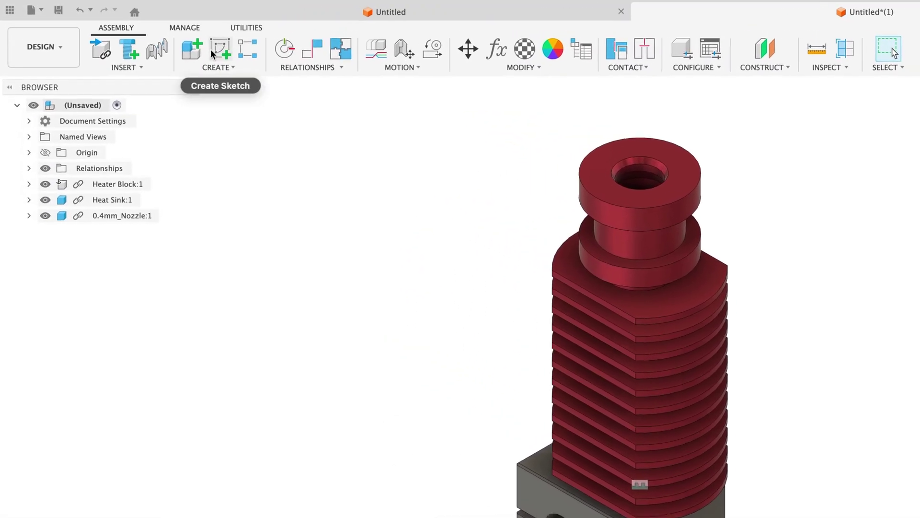
Step: Create a 'Heater Cartridge' component with a rounded cylinder end, then a 'Thermistor' component
left_click(219, 56)
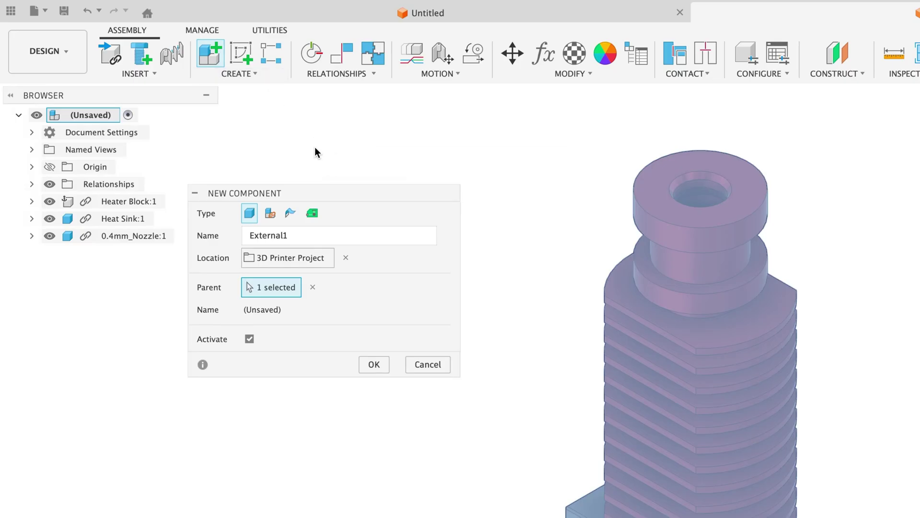
left_click(343, 235)
type("Heater Cartridge")
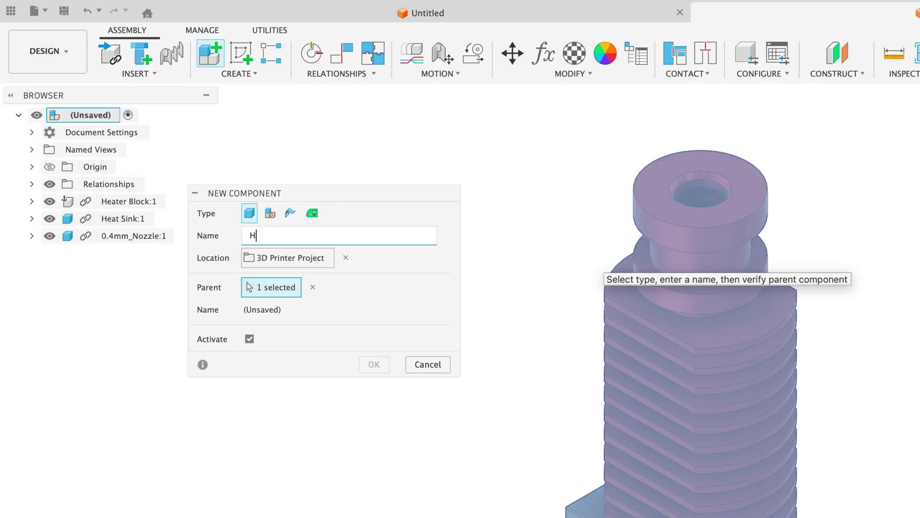
left_click(374, 364)
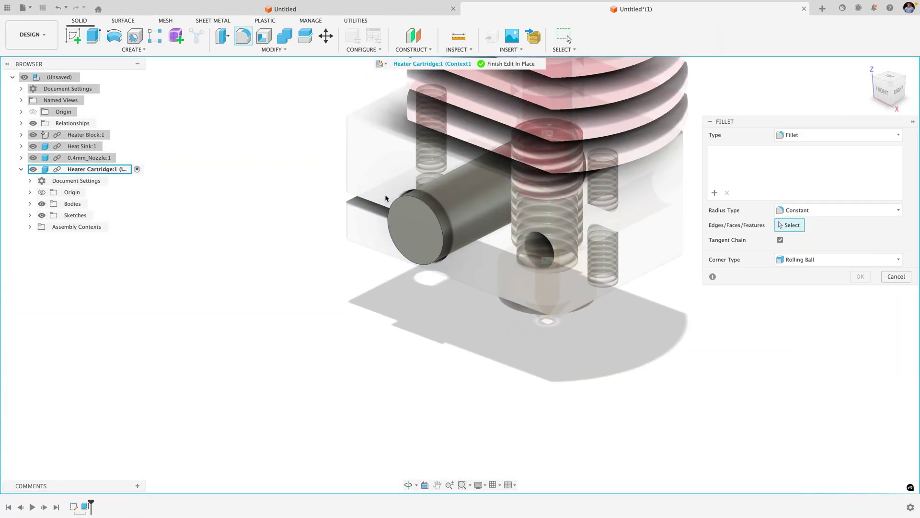
key("Return")
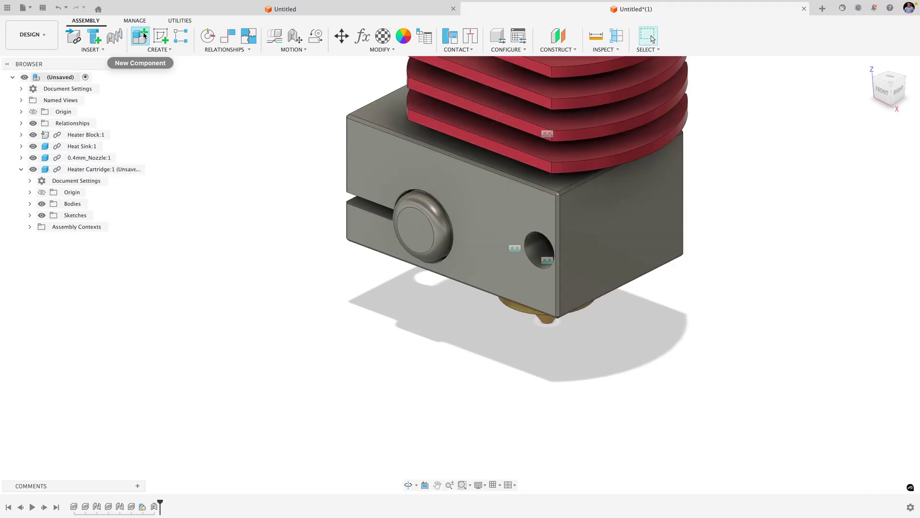
left_click(140, 36)
key("Return")
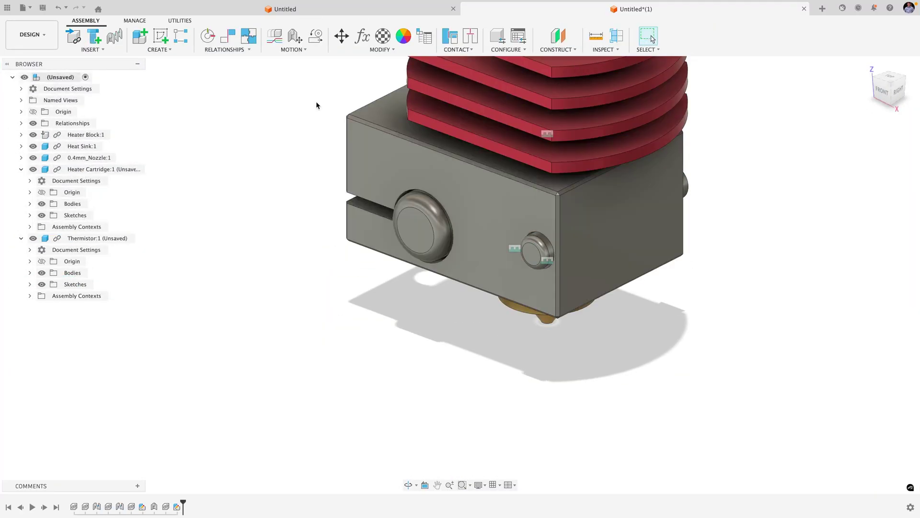
Step: Save the design as 'Hot End' in the 3D Printer Project and hide the file list
left_click(8, 7)
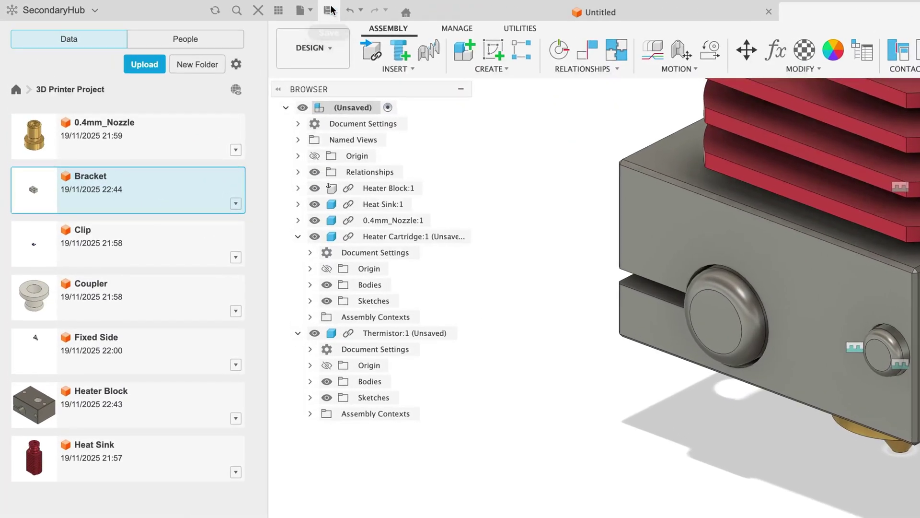
key("ctrl+s")
type("Hot End")
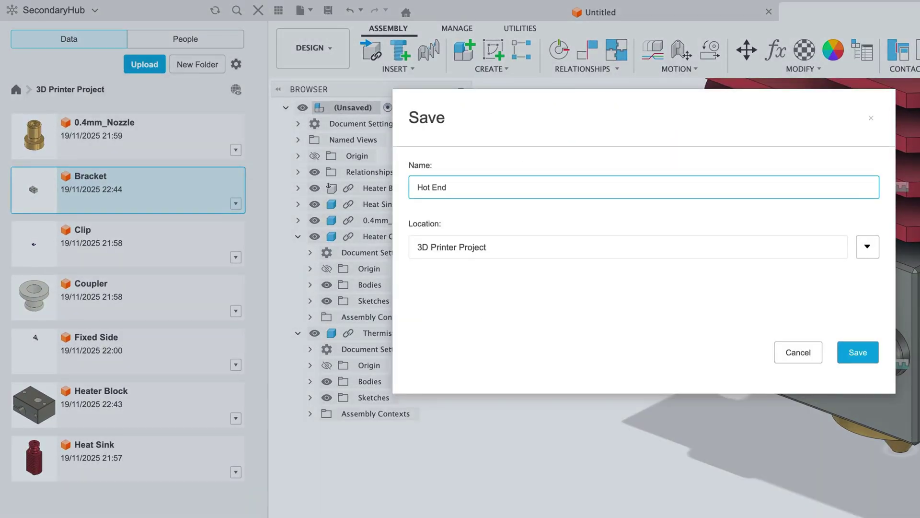
key("Return")
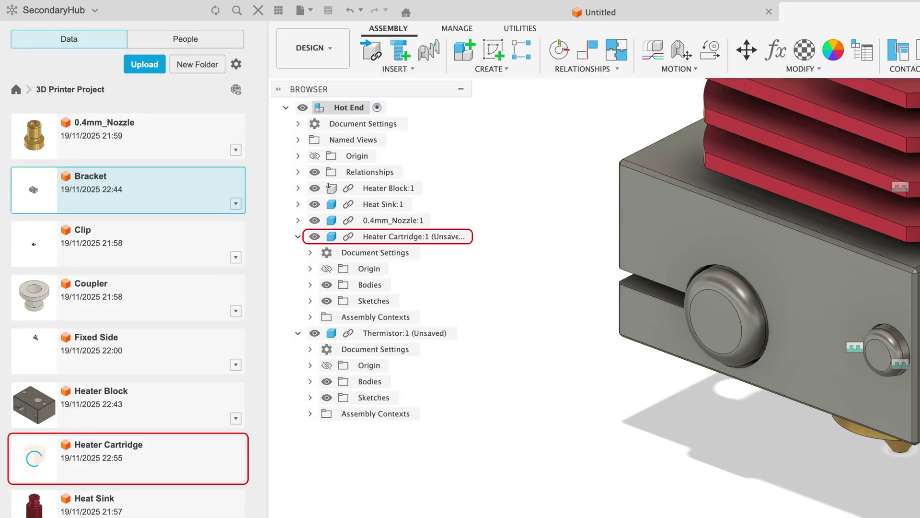
left_click(278, 10)
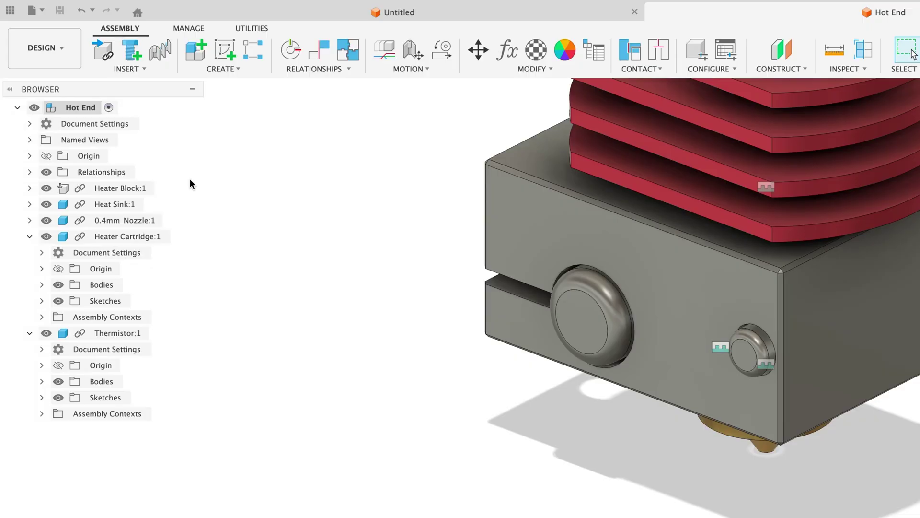
Step: Edit the 0.4mm_Nozzle's sketch in place, changing the Ø0.40 tip diameter to 0.5
mouse_move(157, 221)
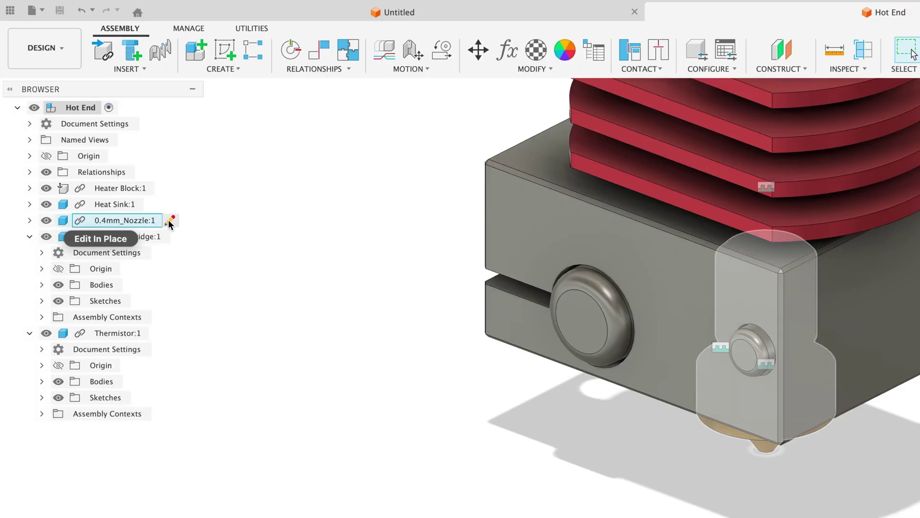
left_click(170, 222)
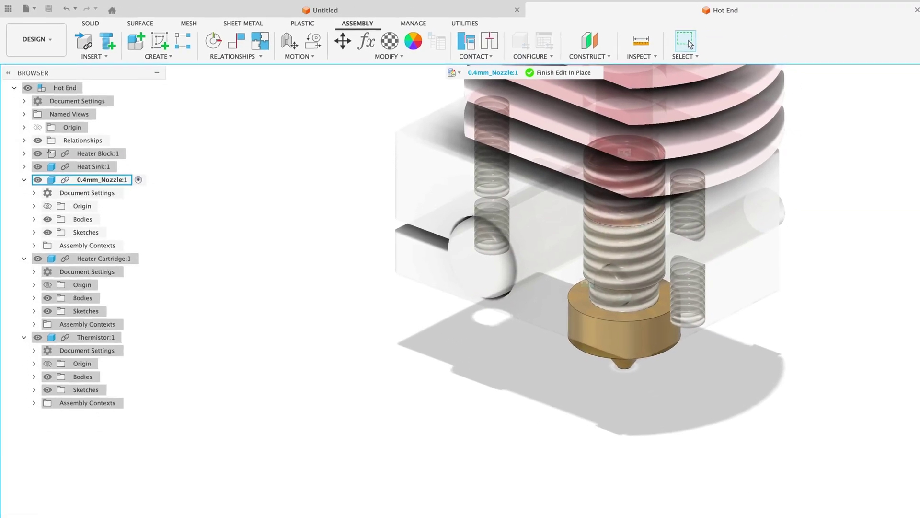
right_click(76, 510)
left_click(107, 373)
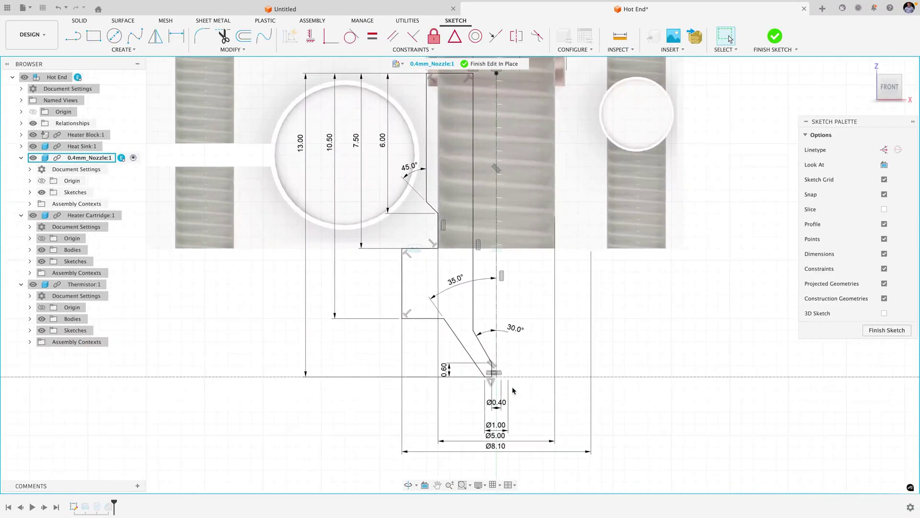
double_click(497, 402)
type("0.5")
key("Return")
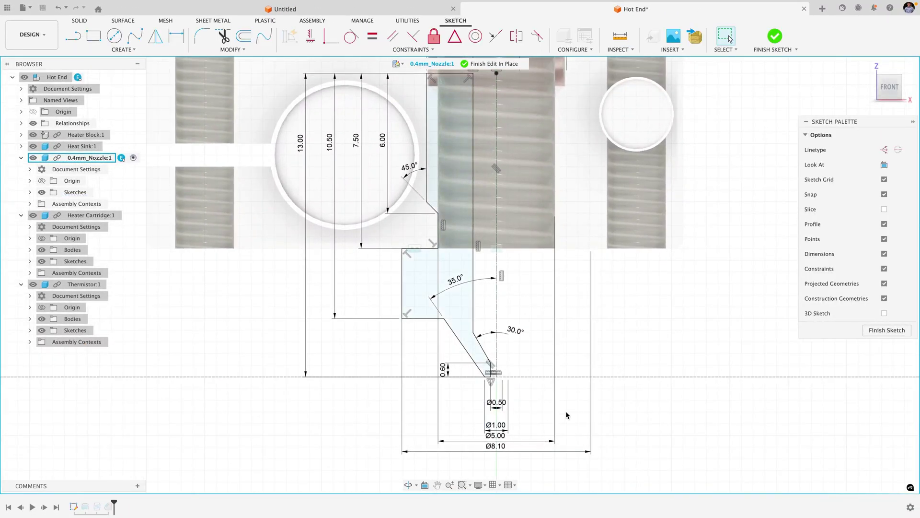
left_click(492, 64)
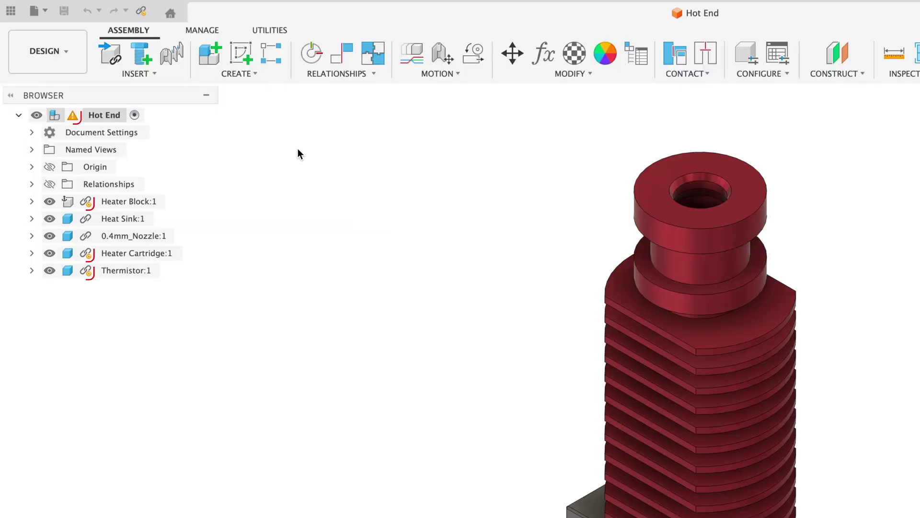
Step: Update the out-of-date Heater Block, Heater Cartridge and Thermistor references
left_click(142, 13)
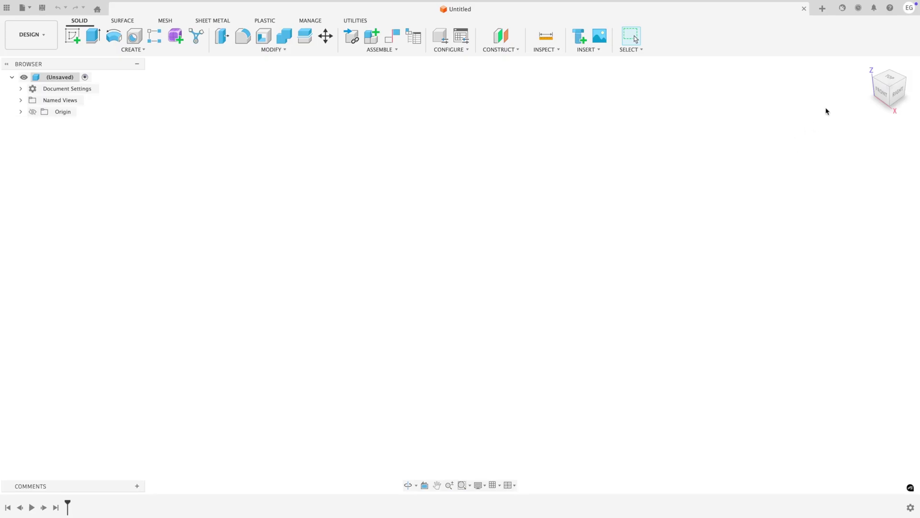
Step: Enable the 'Intent-driven design experience' preview feature in Preferences and apply it
left_click(909, 8)
left_click(901, 44)
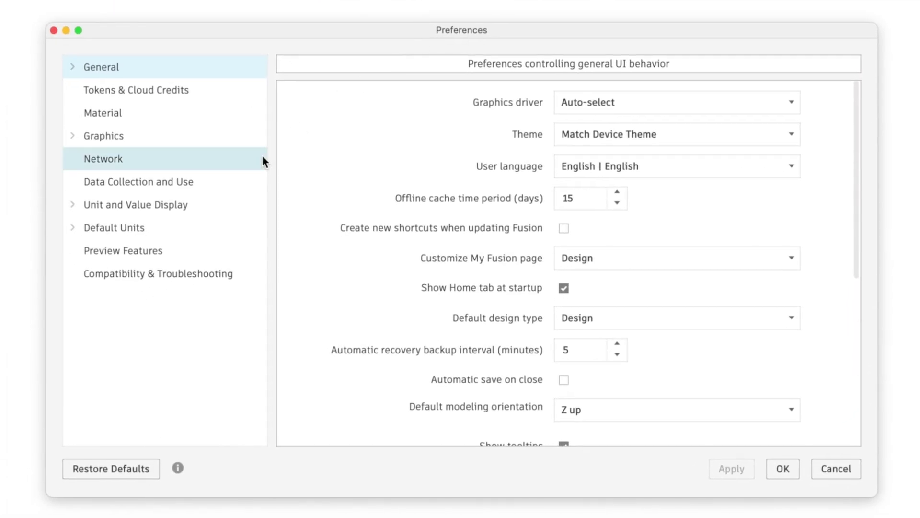
left_click(85, 297)
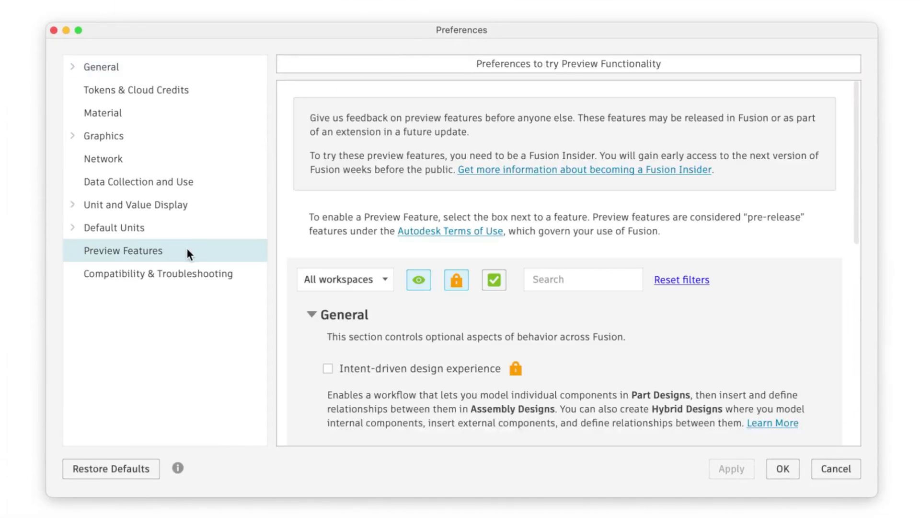
scroll(599, 335, "down", 3)
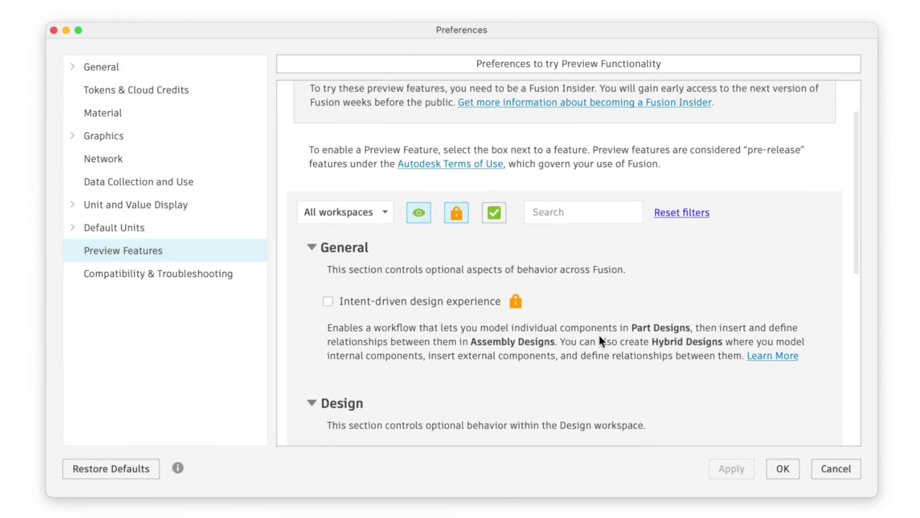
left_click(328, 234)
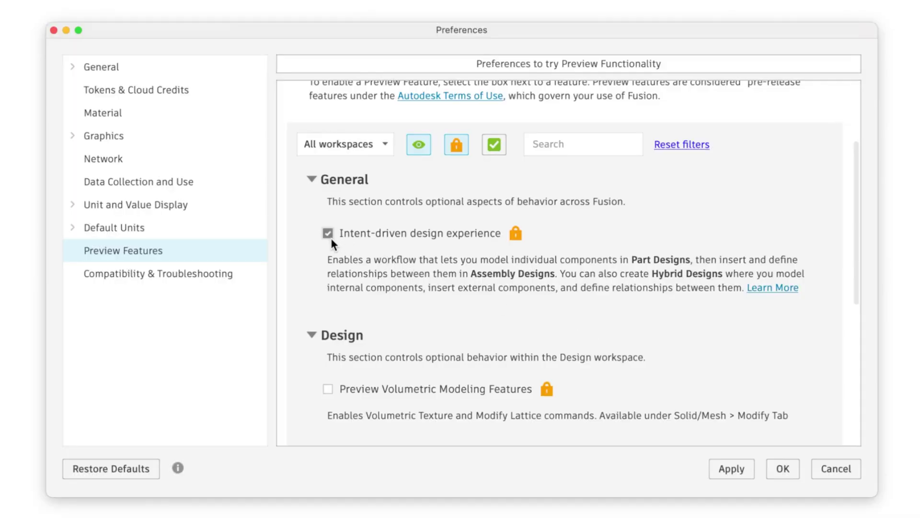
left_click(726, 464)
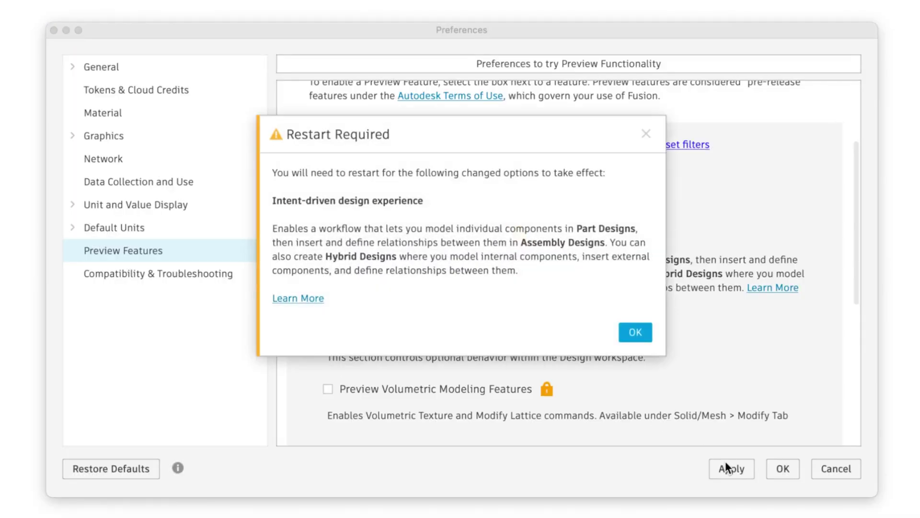